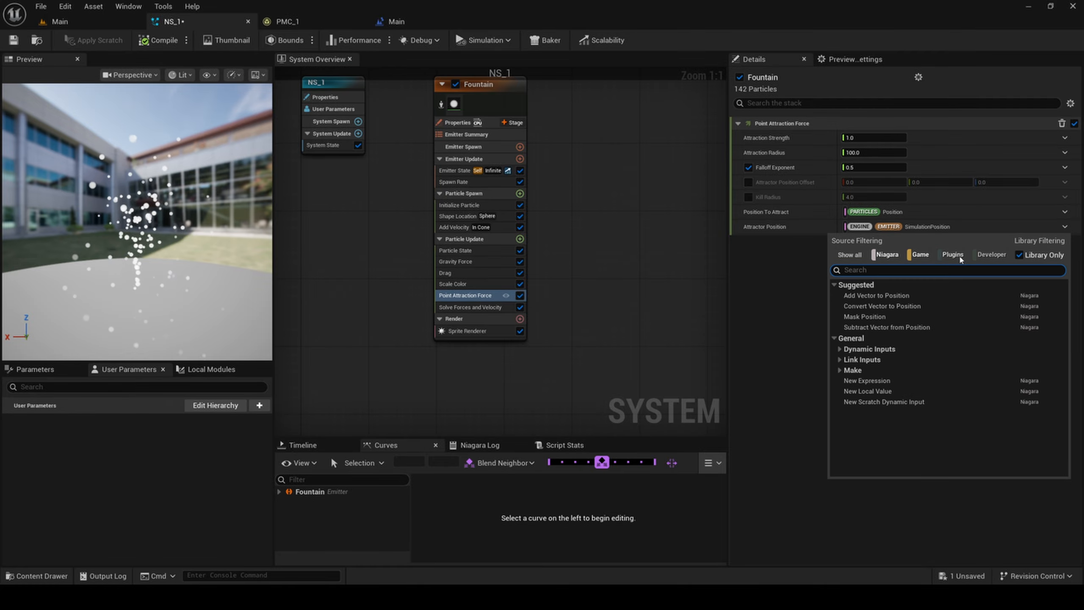
{"action": "type", "text": "PMC"}
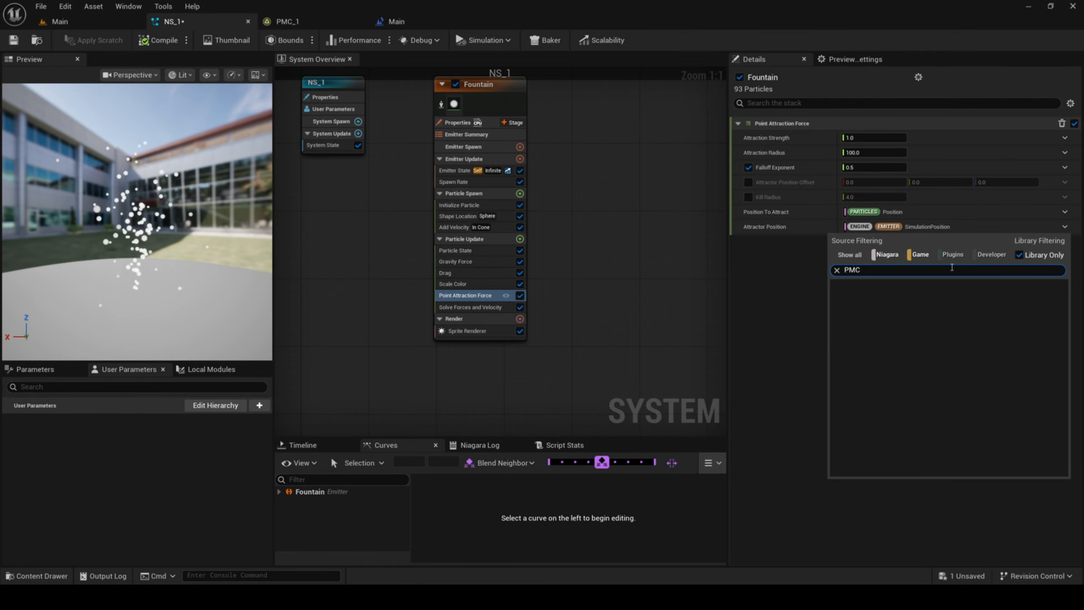
{"action": "key", "text": "BackSpace"}
{"action": "key", "text": "BackSpace"}
{"action": "key", "text": "BackSpace"}
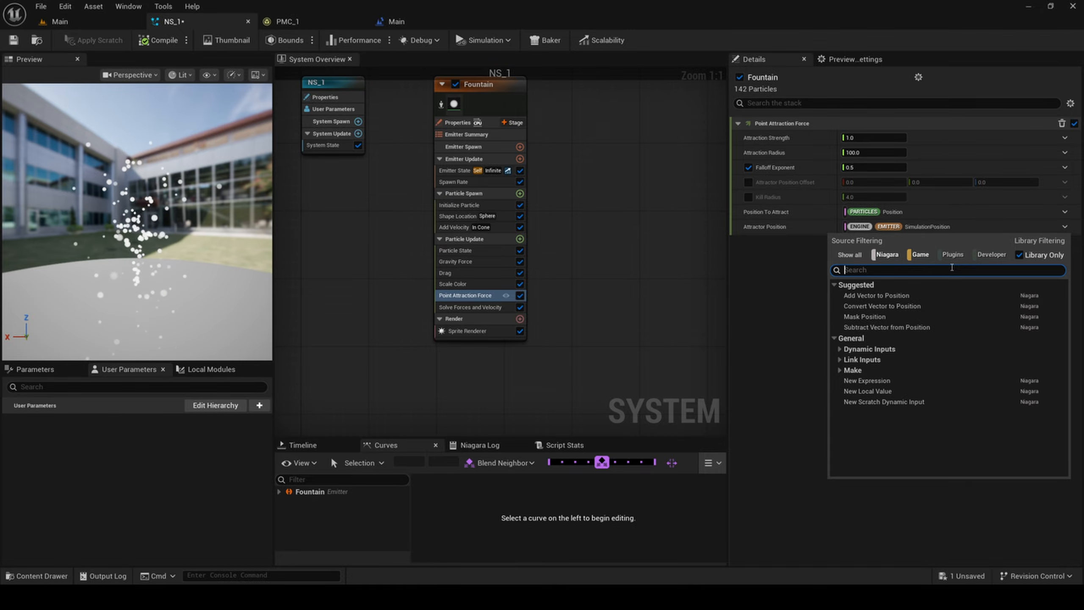
{"action": "key", "text": "Escape"}
Step: Add a new scratch pad module named VectorToPosition to the Fountain emitter's Particle Update group
{"action": "left_click", "coordinate": [520, 239]}
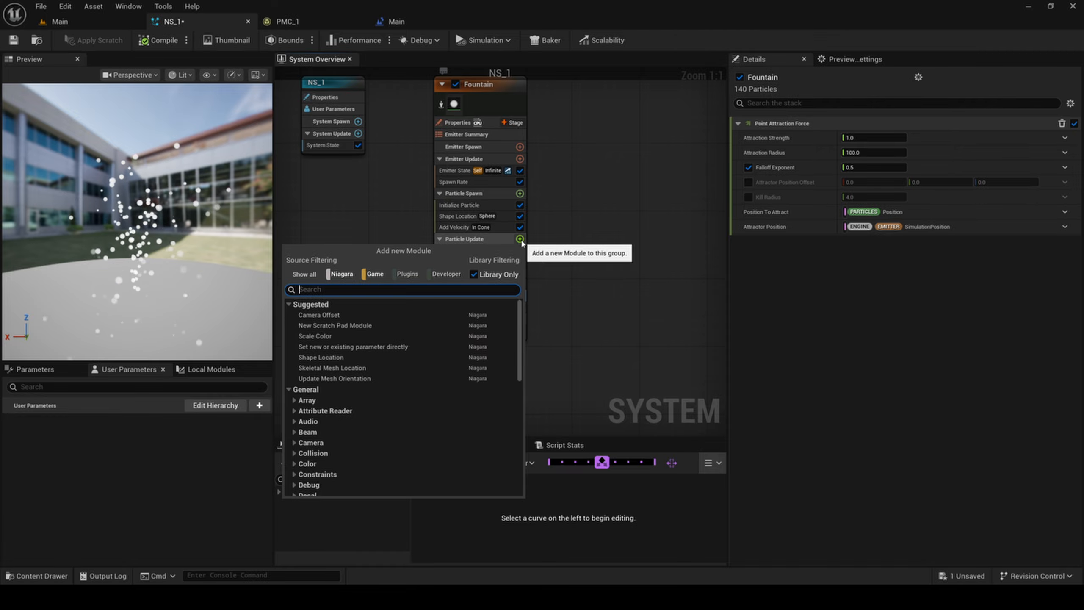
{"action": "type", "text": "scra"}
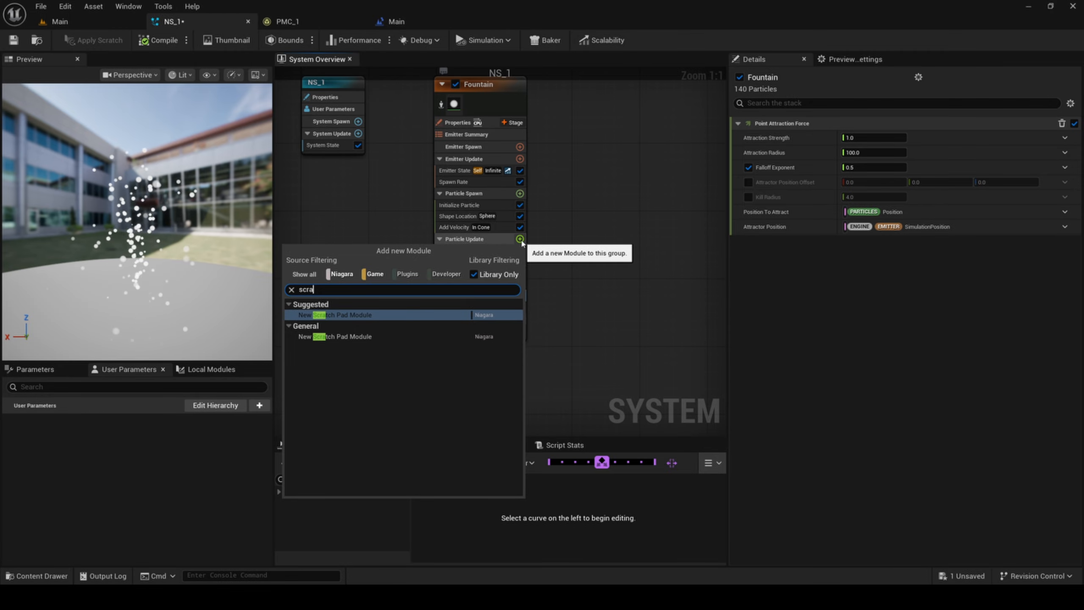
{"action": "key", "text": "Return"}
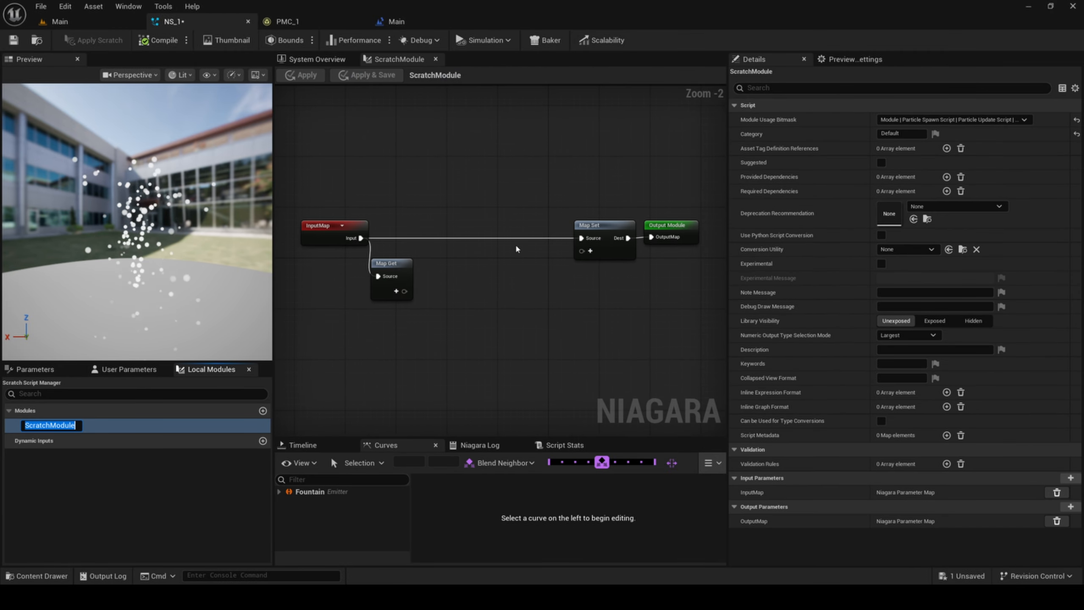
{"action": "type", "text": "Vector"}
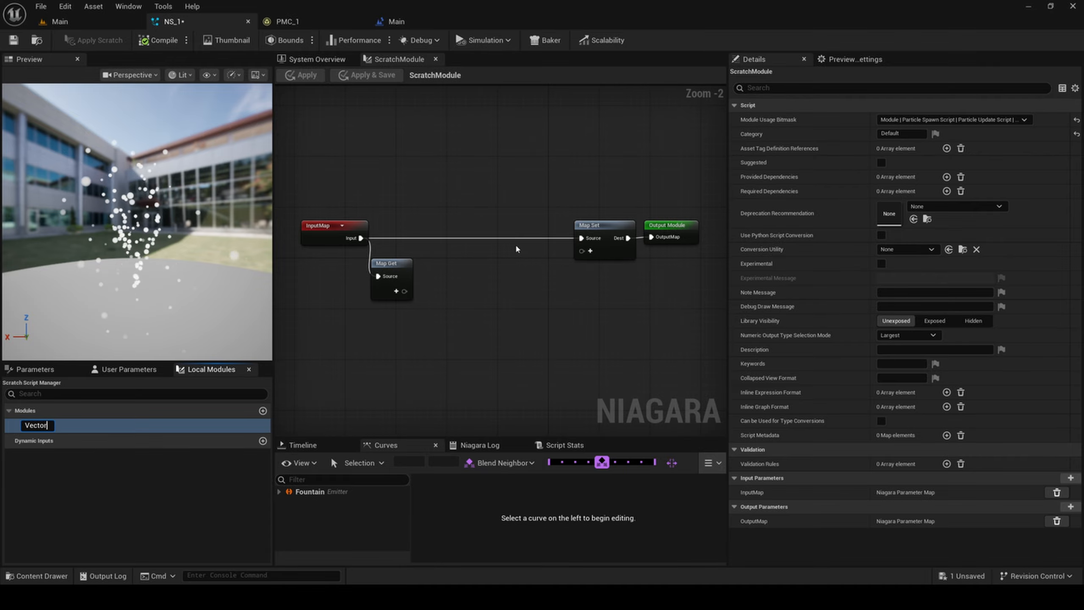
{"action": "type", "text": "ToPosition"}
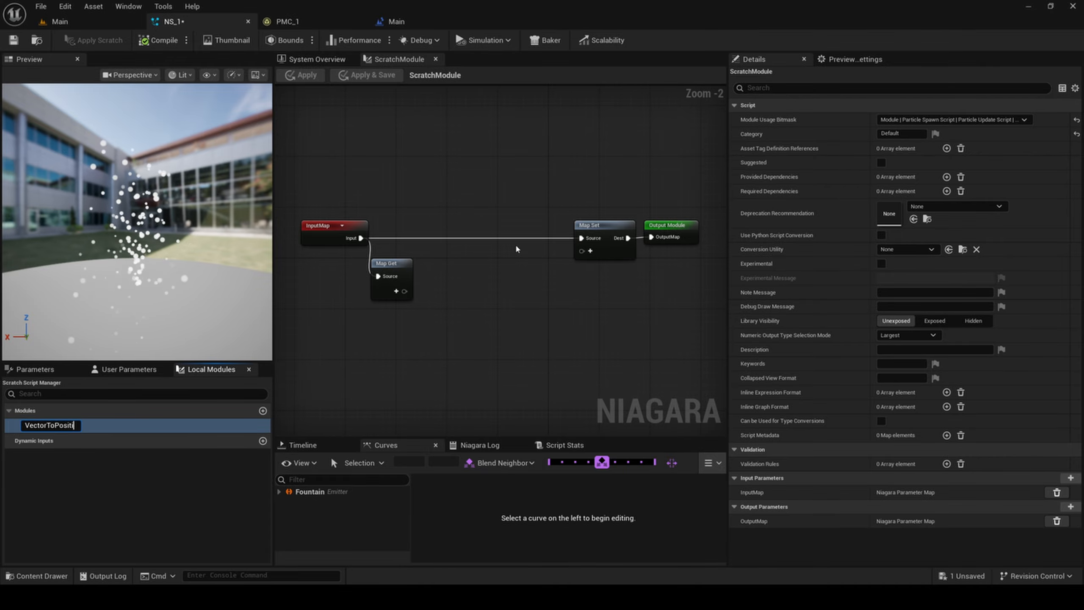
{"action": "key", "text": "Return"}
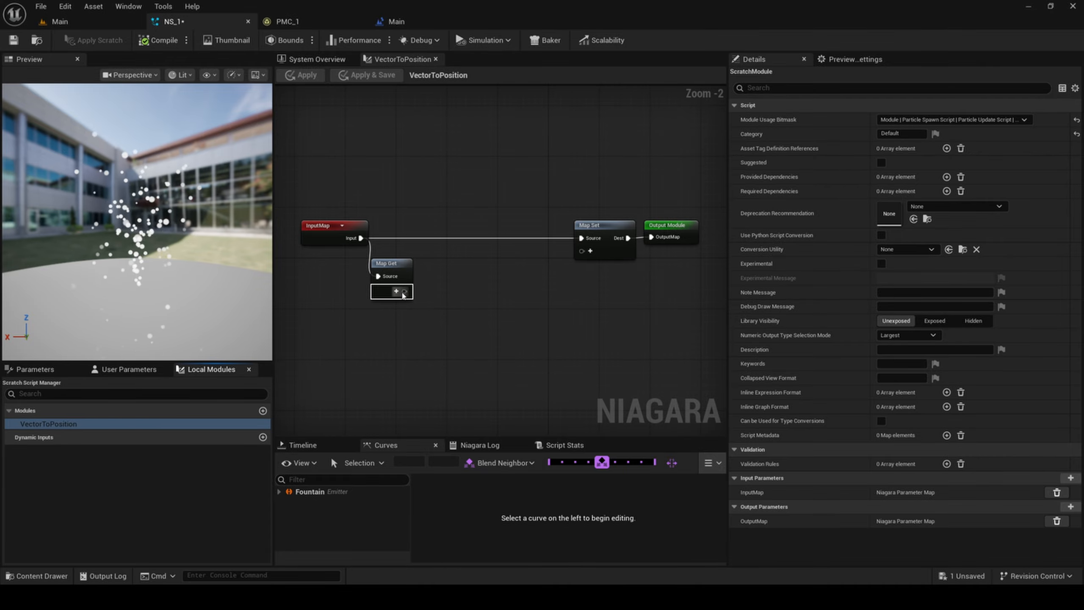
Step: Add a Vector input parameter to the Map Get node of the VectorToPosition module
{"action": "scroll", "coordinate": [401, 293], "scroll_direction": "up", "scroll_amount": 2}
{"action": "right_click_drag", "start_coordinate": [399, 293], "coordinate": [493, 273]}
{"action": "left_click", "coordinate": [493, 269]}
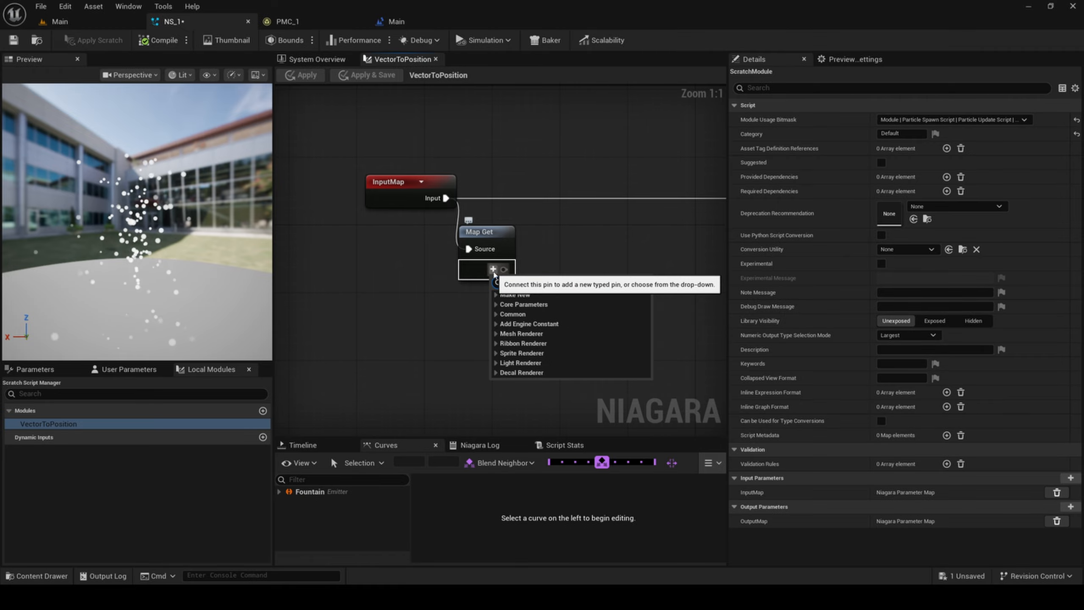
{"action": "type", "text": "vector"}
{"action": "key", "text": "Return"}
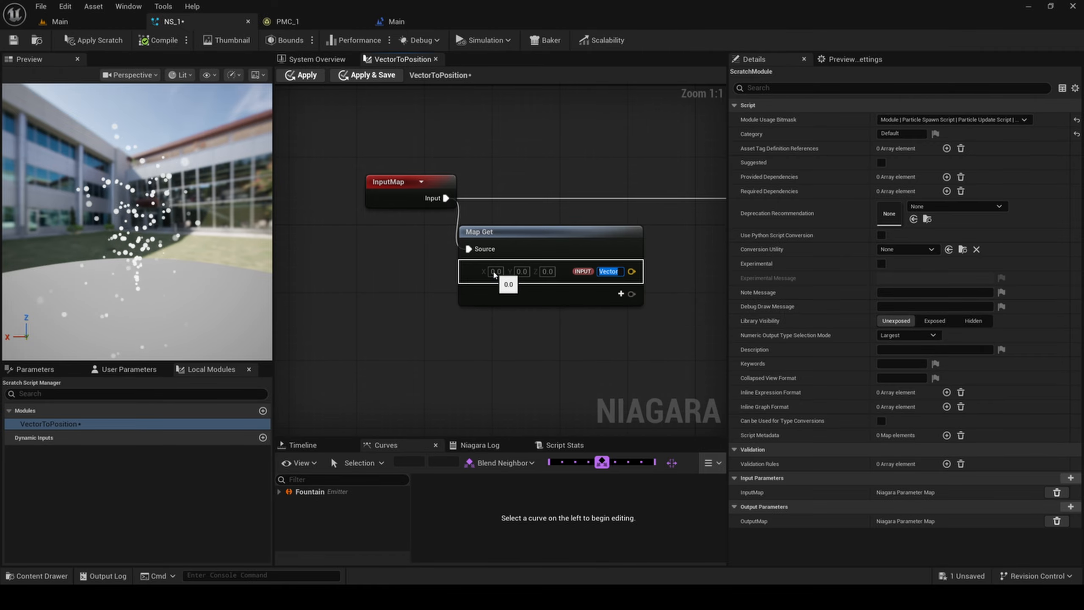
Step: Move the Map Set and Output Module nodes farther from Map Get and add a Position parameter to Map Set
{"action": "right_click_drag", "start_coordinate": [623, 324], "coordinate": [484, 250]}
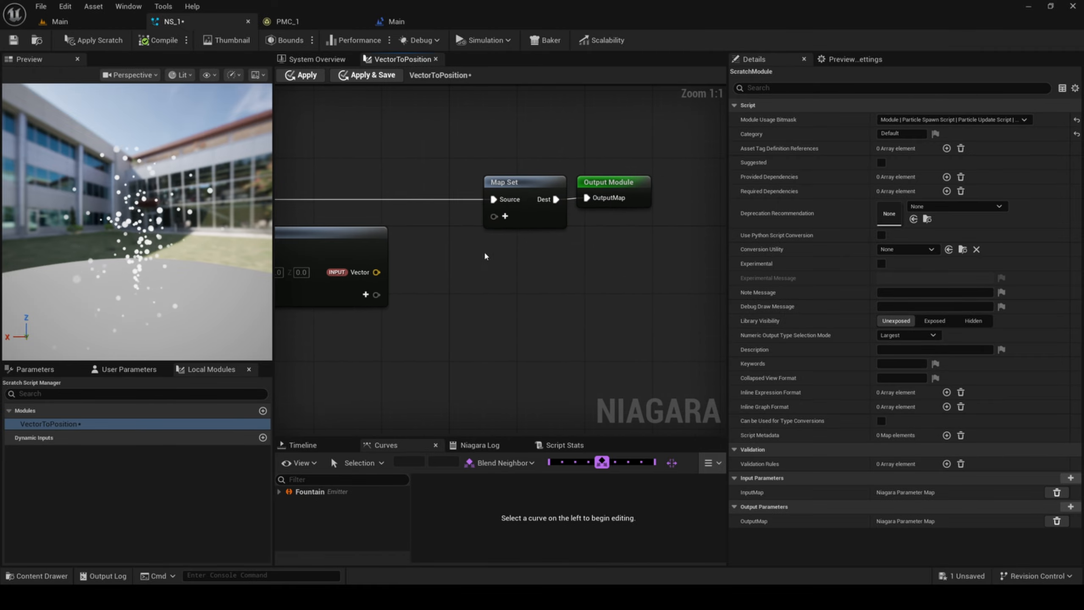
{"action": "left_click_drag", "start_coordinate": [447, 121], "coordinate": [622, 249]}
{"action": "left_click_drag", "start_coordinate": [537, 182], "coordinate": [655, 183]}
{"action": "scroll", "coordinate": [553, 259], "scroll_direction": "down", "scroll_amount": 2}
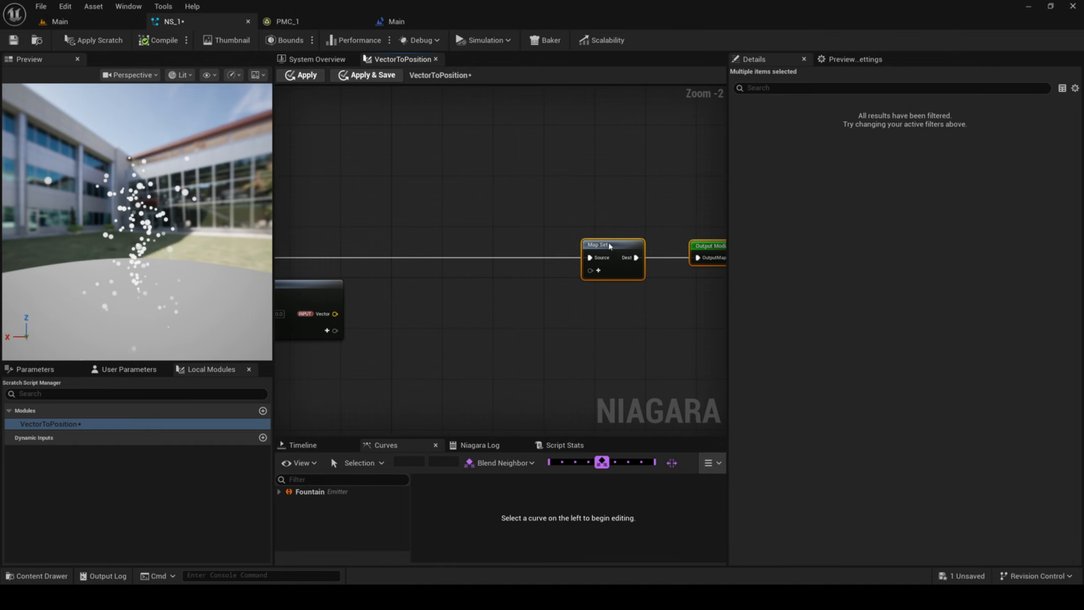
{"action": "left_click", "coordinate": [597, 270]}
{"action": "type", "text": "pos"}
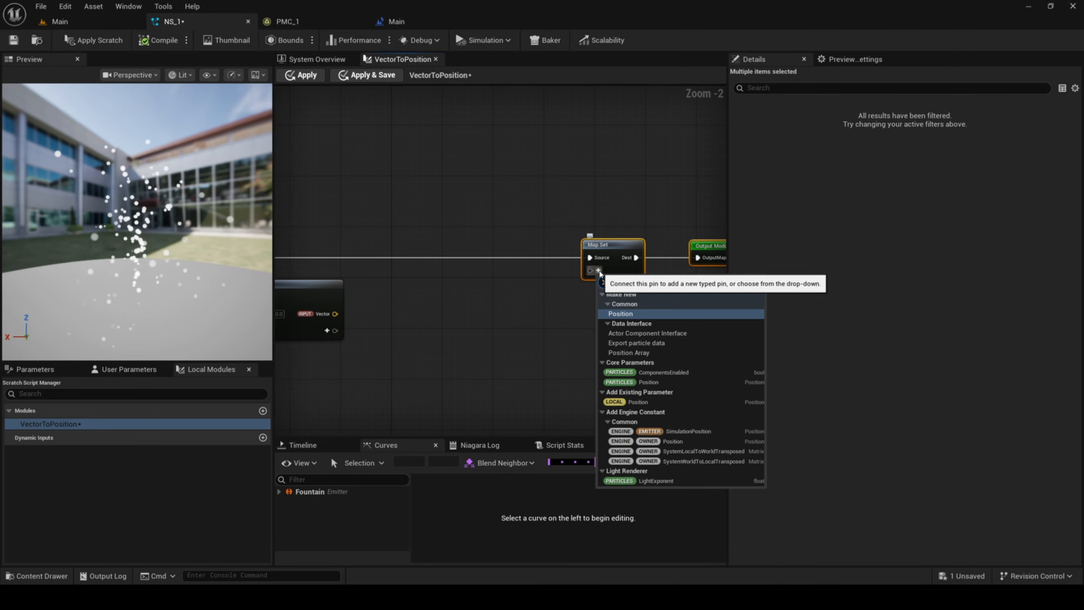
{"action": "key", "text": "Return"}
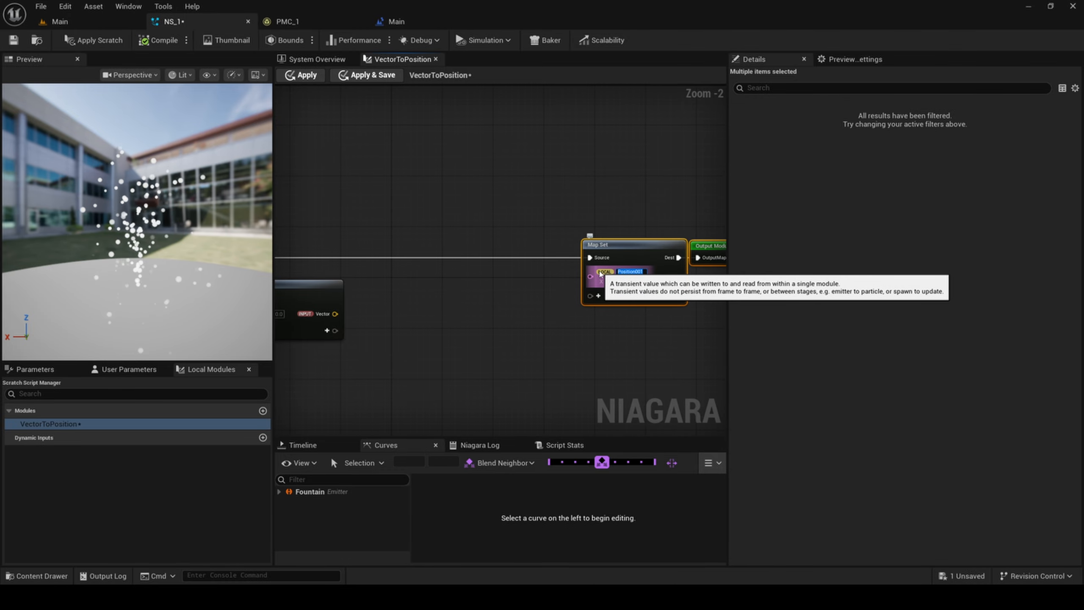
{"action": "key", "text": "Return"}
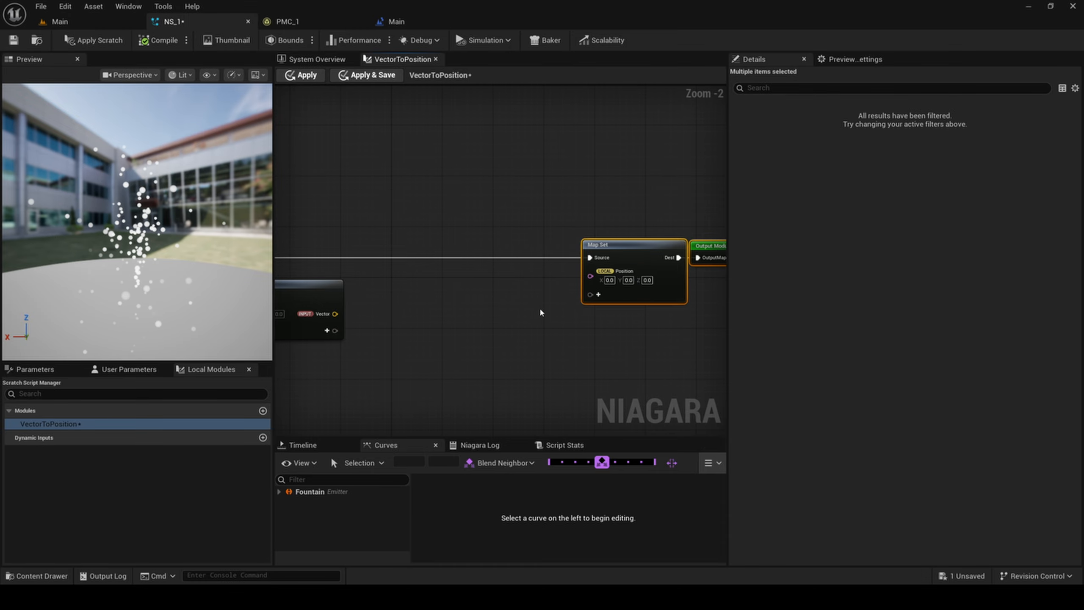
Step: Connect the Input Vector to Map Set's Position through a Vector -> Position conversion, align the conversion node, and apply and save the module
{"action": "left_click", "coordinate": [539, 307]}
{"action": "left_click_drag", "start_coordinate": [335, 314], "coordinate": [590, 270]}
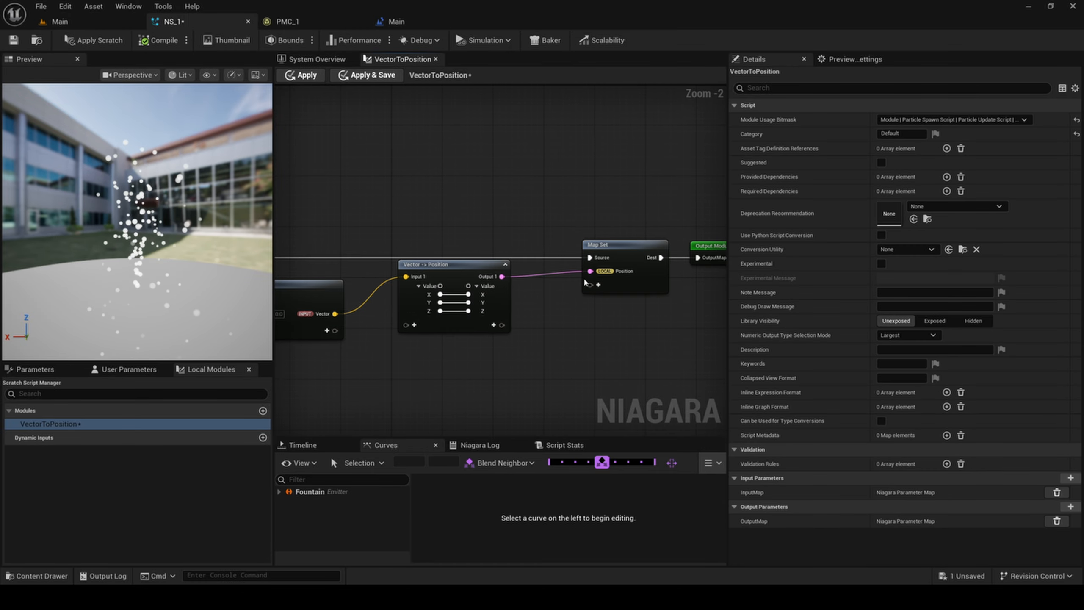
{"action": "left_click_drag", "start_coordinate": [472, 263], "coordinate": [473, 304]}
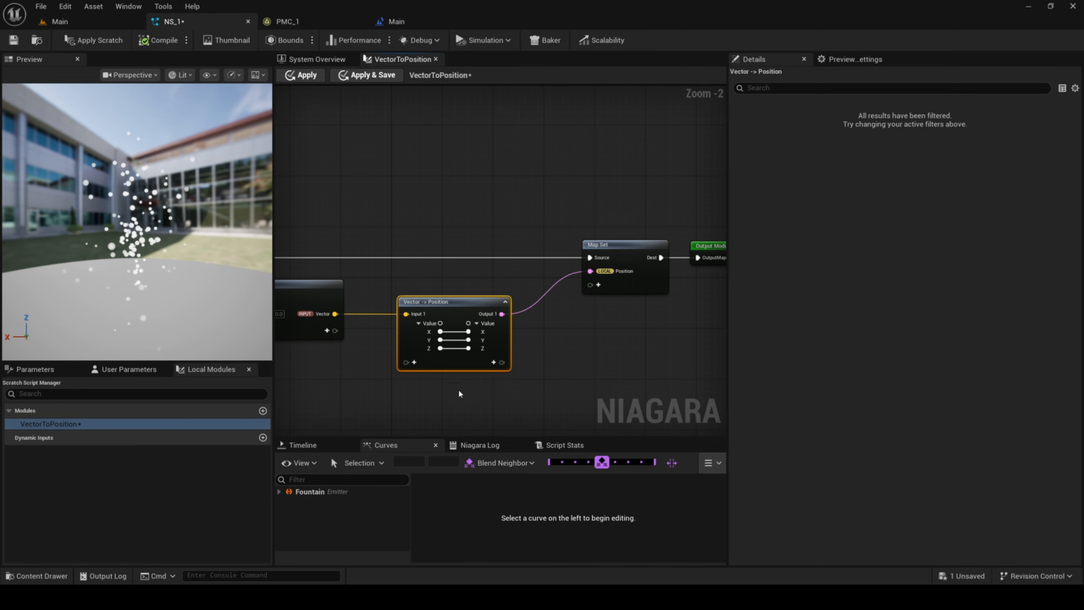
{"action": "left_click_drag", "start_coordinate": [454, 408], "coordinate": [302, 328]}
{"action": "left_click", "coordinate": [401, 384]}
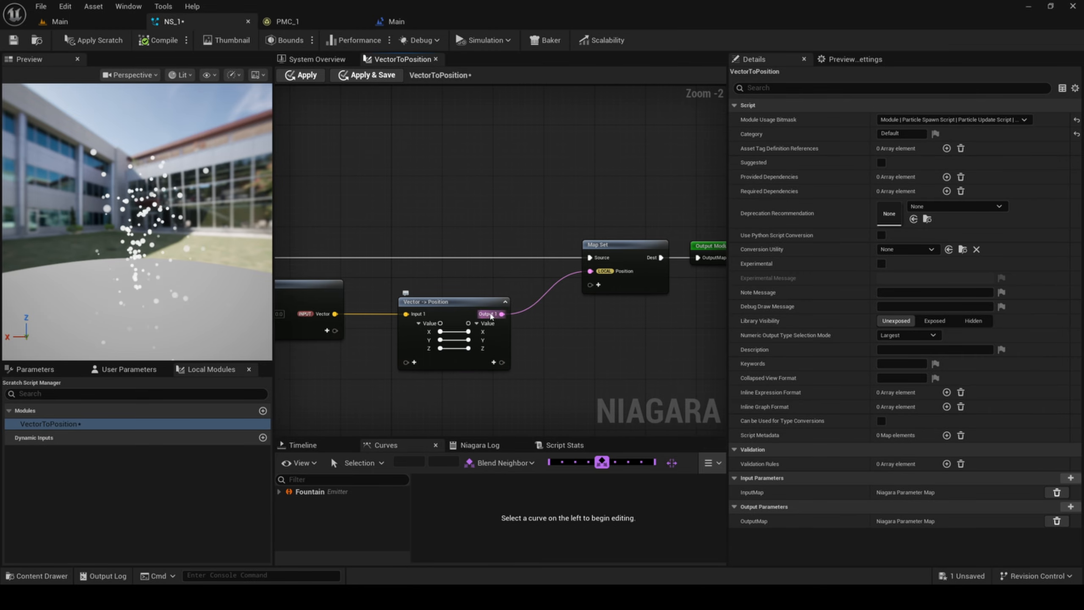
{"action": "left_click", "coordinate": [359, 76]}
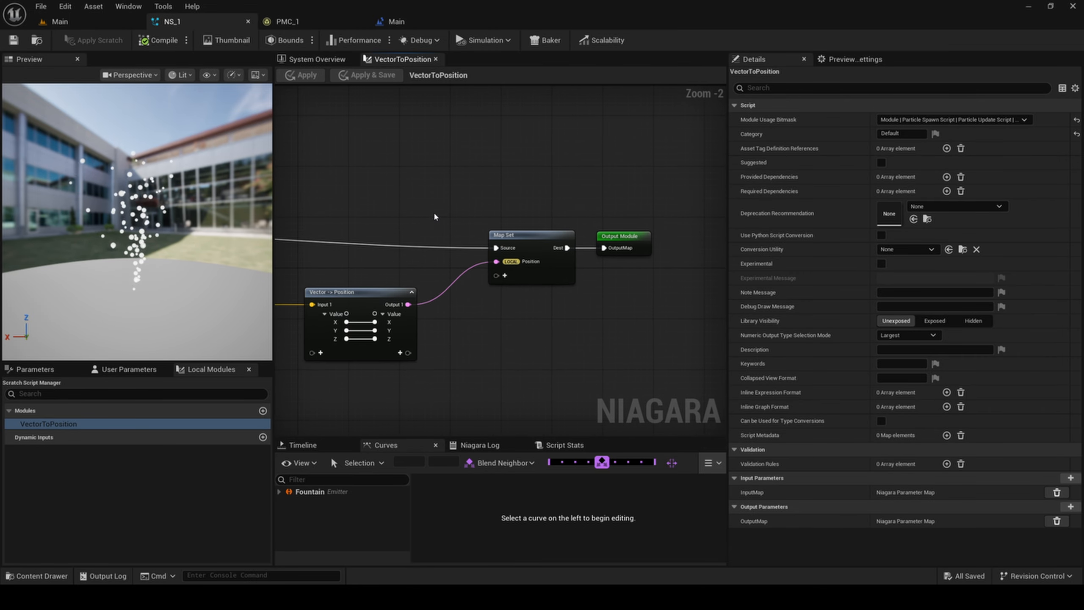
Step: Change the namespace of Map Set's Position parameter to OUTPUT, space out the Output Module node, and apply and save the module
{"action": "scroll", "coordinate": [514, 294], "scroll_direction": "up", "scroll_amount": 2}
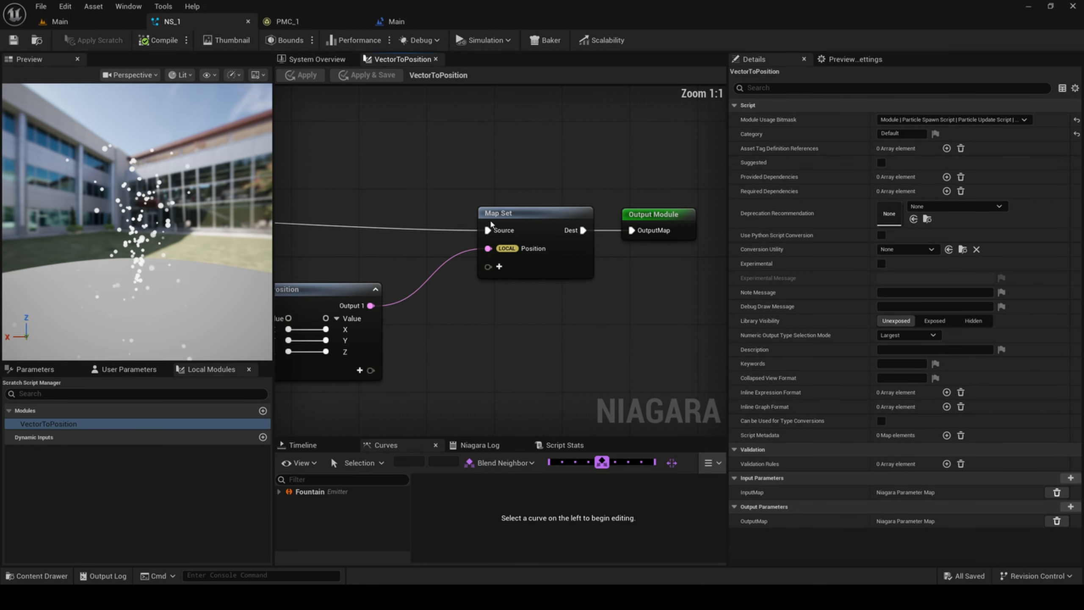
{"action": "right_click", "coordinate": [521, 250]}
{"action": "mouse_move", "coordinate": [575, 384]}
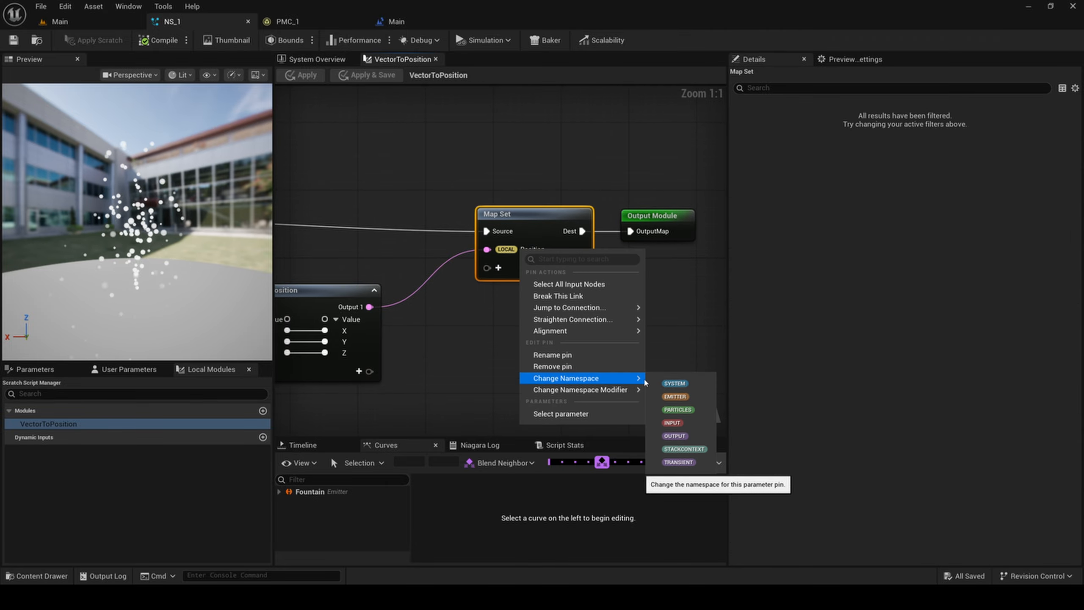
{"action": "left_click", "coordinate": [679, 436]}
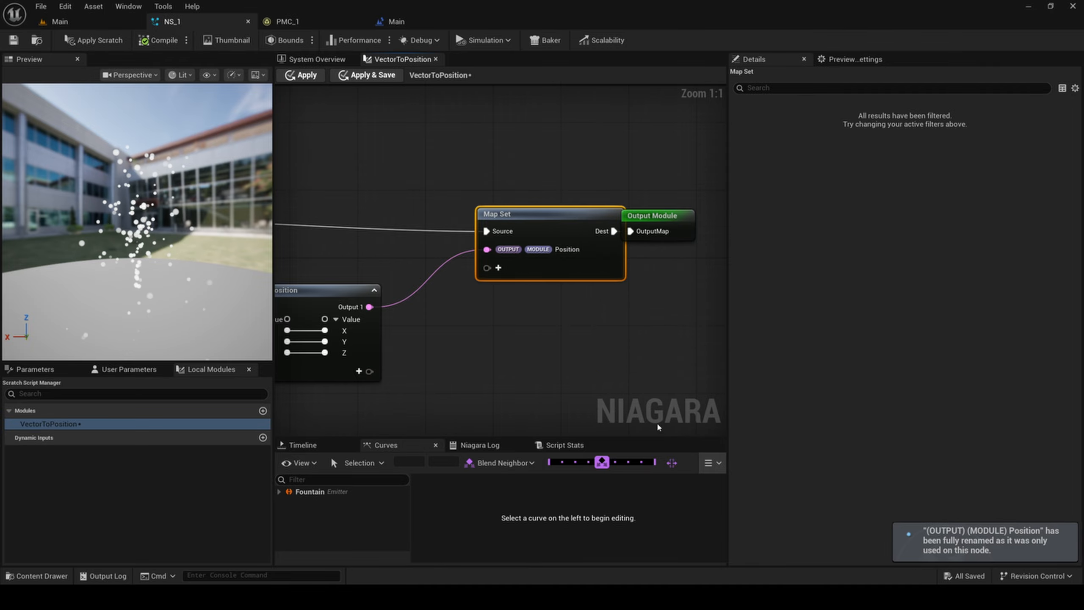
{"action": "left_click_drag", "start_coordinate": [652, 215], "coordinate": [684, 213]}
{"action": "left_click_drag", "start_coordinate": [611, 186], "coordinate": [708, 286]}
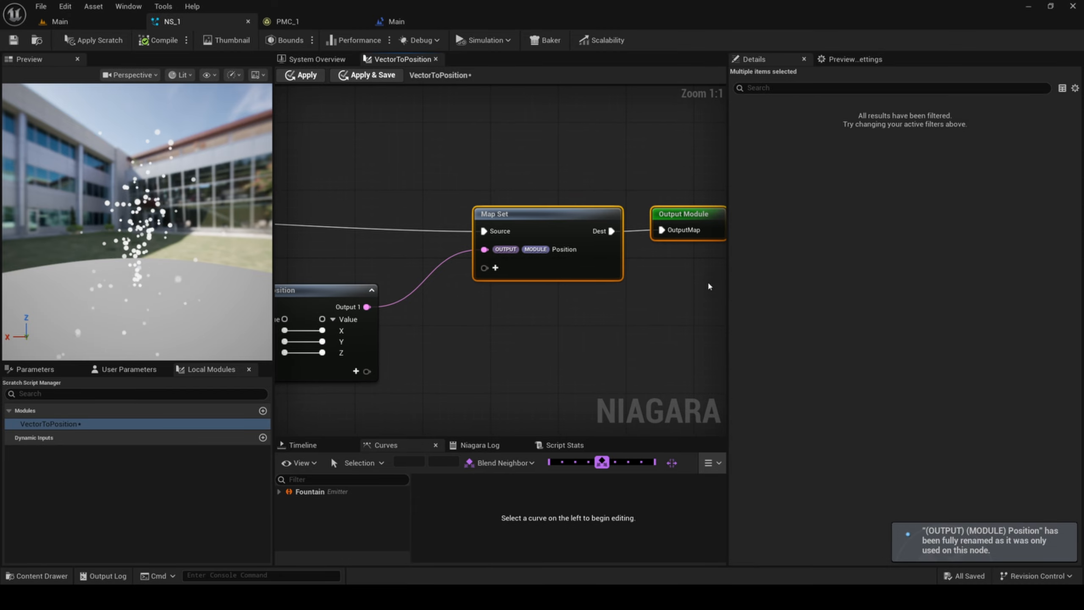
{"action": "left_click", "coordinate": [682, 282]}
{"action": "scroll", "coordinate": [644, 318], "scroll_direction": "down", "scroll_amount": 1}
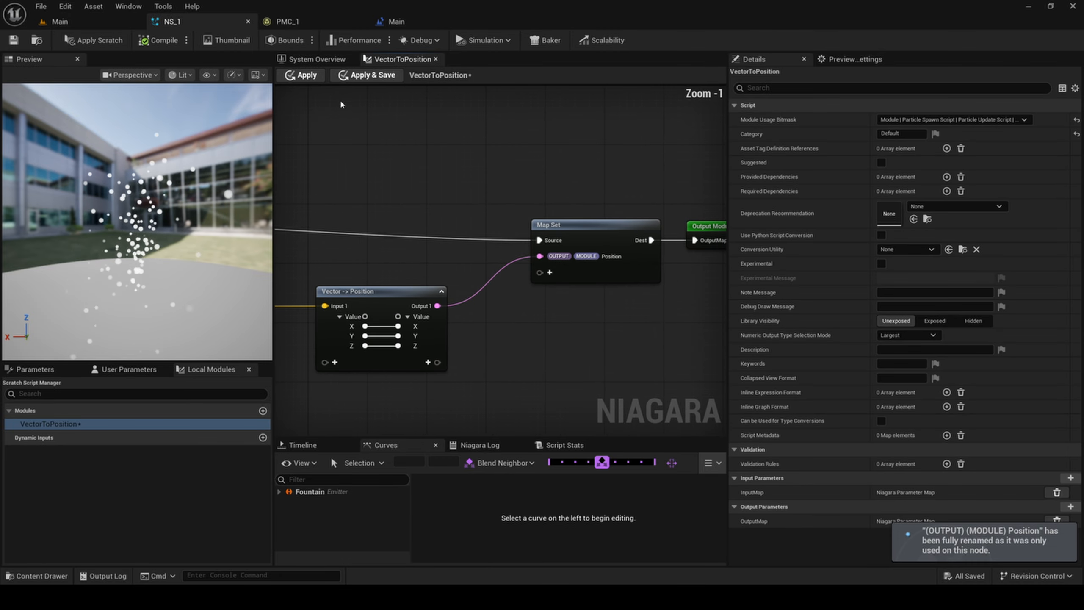
{"action": "left_click", "coordinate": [365, 77]}
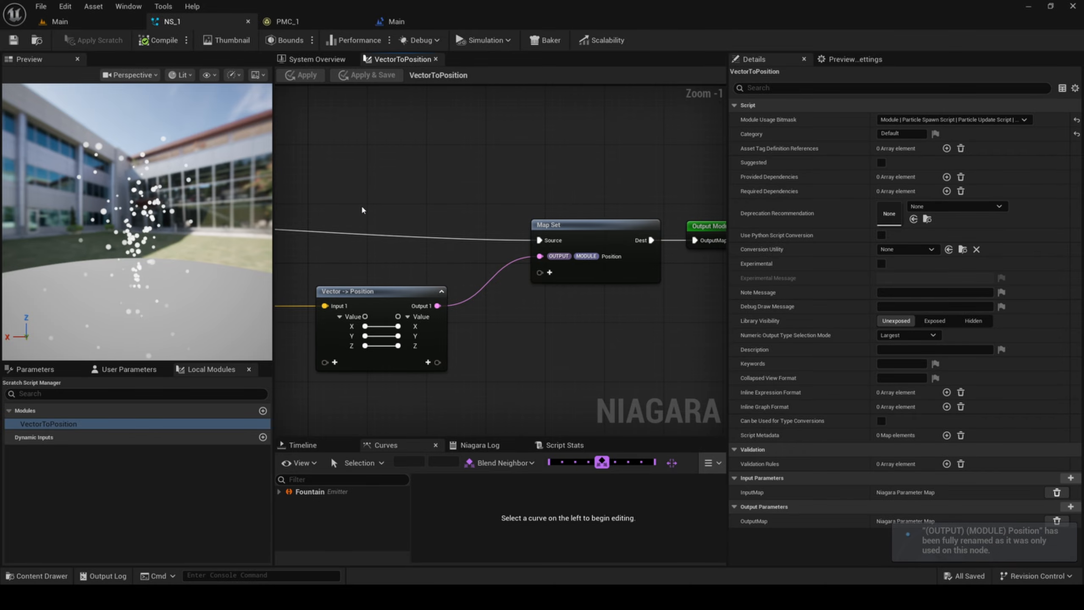
Step: Move the Vector to Position module to the start of Particle Update and link its Vector input to NPC PMC_1 PlayerPosition
{"action": "left_click", "coordinate": [302, 60]}
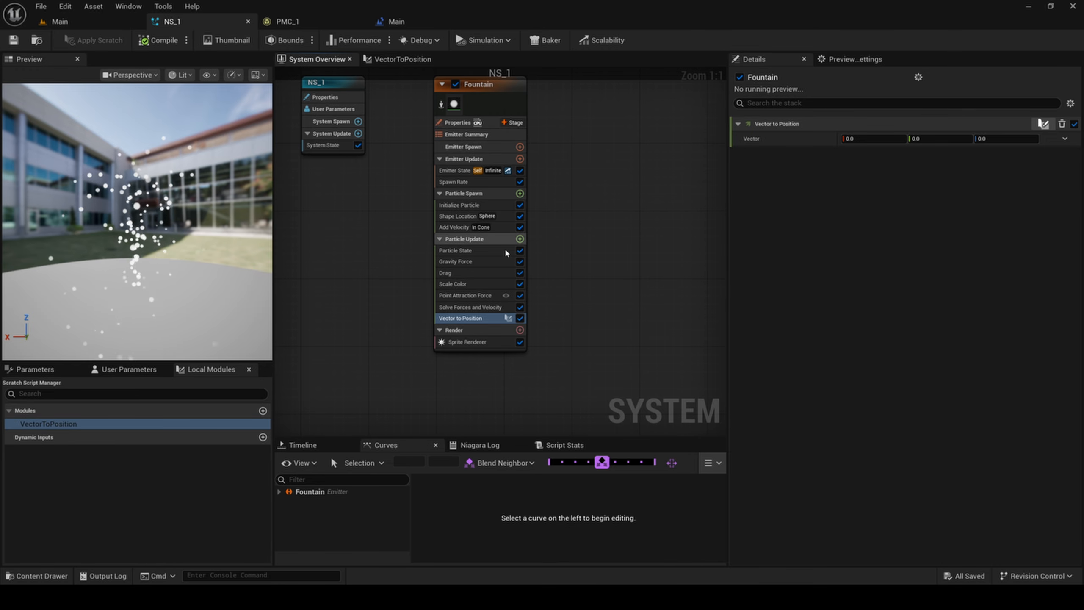
{"action": "left_click_drag", "start_coordinate": [452, 317], "coordinate": [499, 247]}
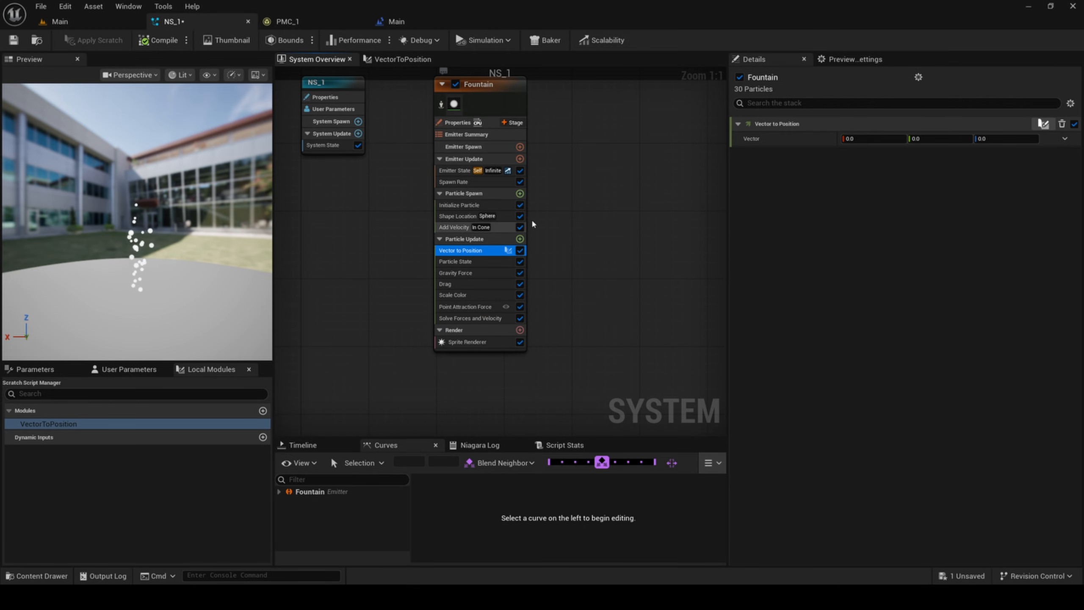
{"action": "left_click", "coordinate": [1060, 140]}
{"action": "type", "text": "PMC"}
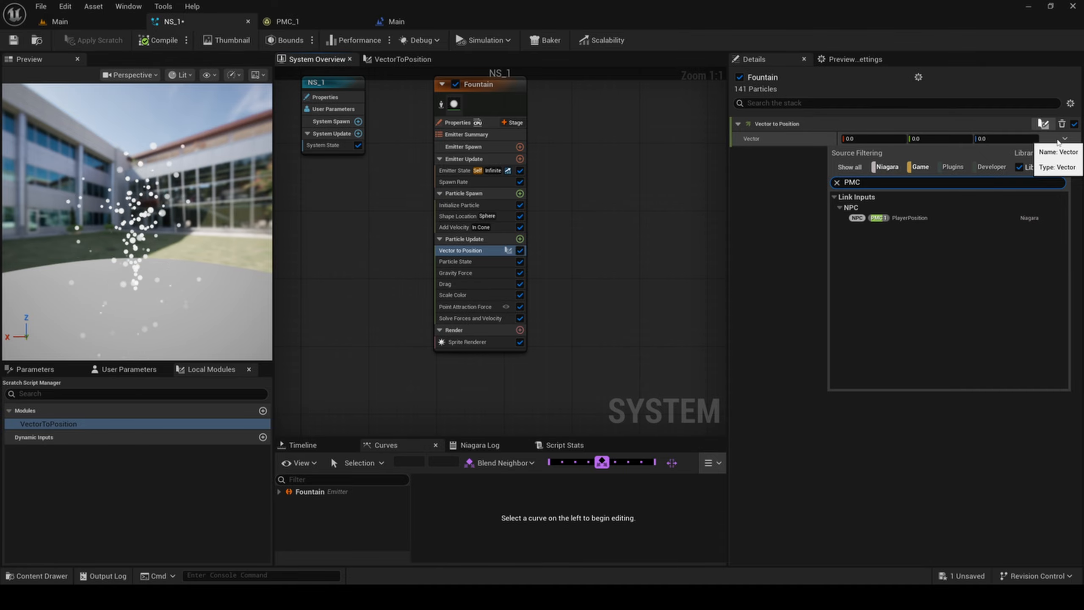
{"action": "left_click", "coordinate": [911, 218]}
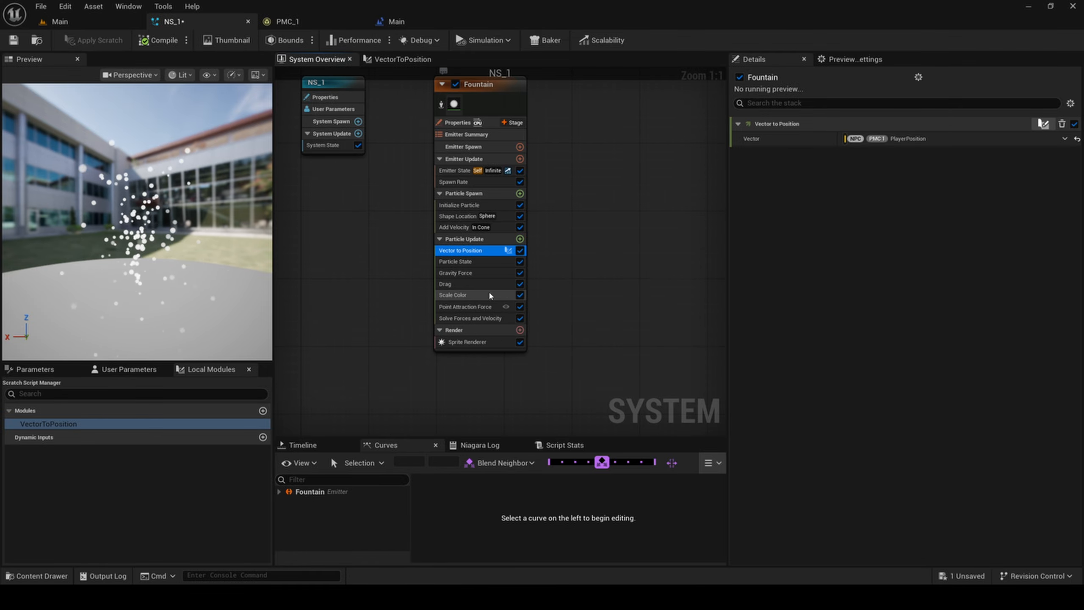
Step: Link the Point Attraction Force's Attractor Position to the OUTPUT VECTOR TO POSITION Position parameter
{"action": "left_click", "coordinate": [487, 307]}
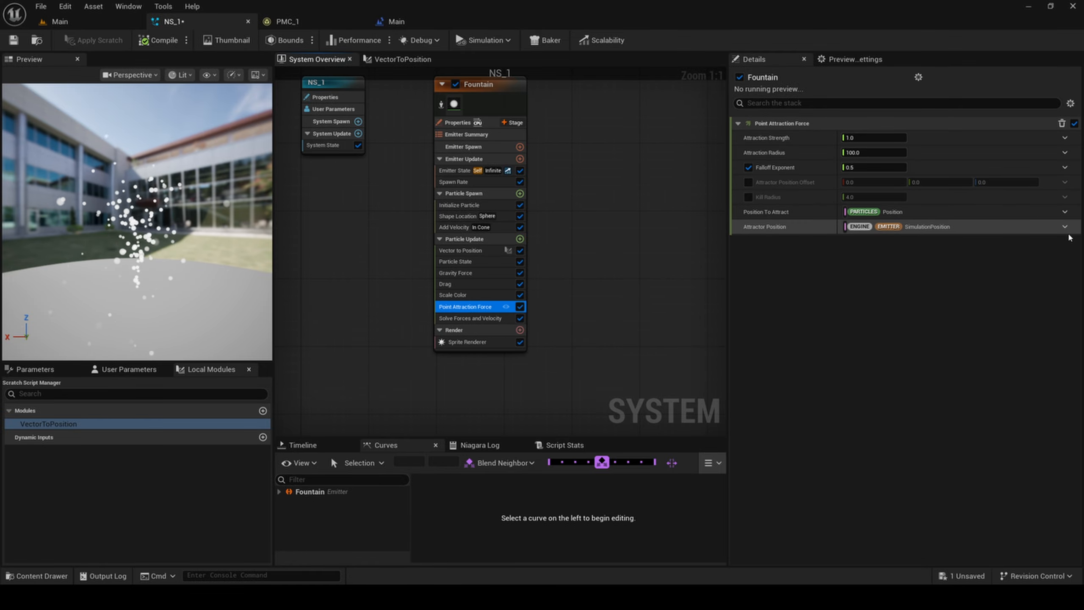
{"action": "left_click", "coordinate": [1065, 226]}
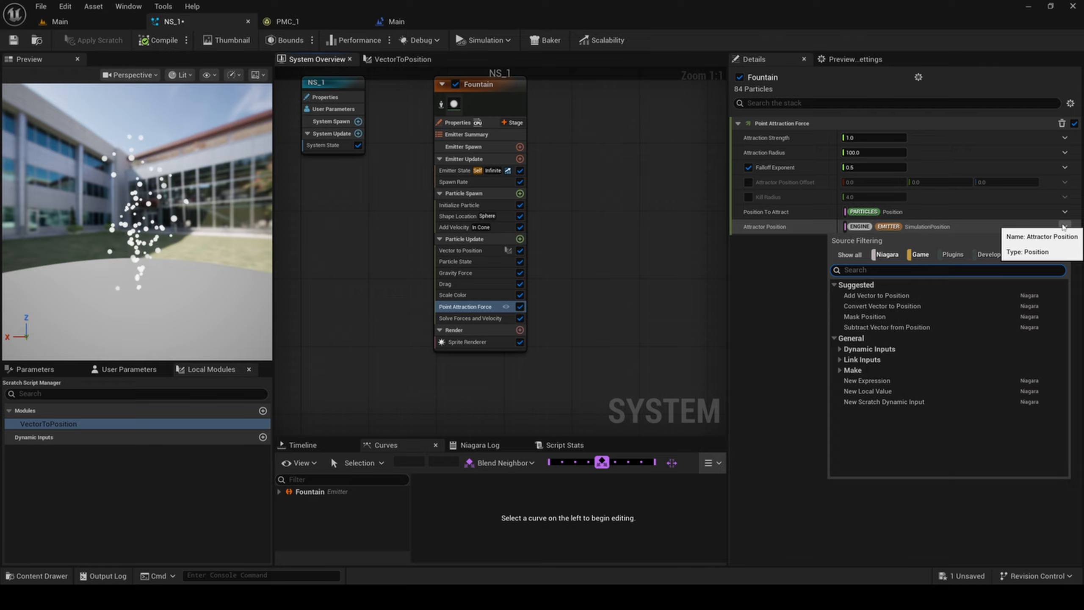
{"action": "type", "text": "Position"}
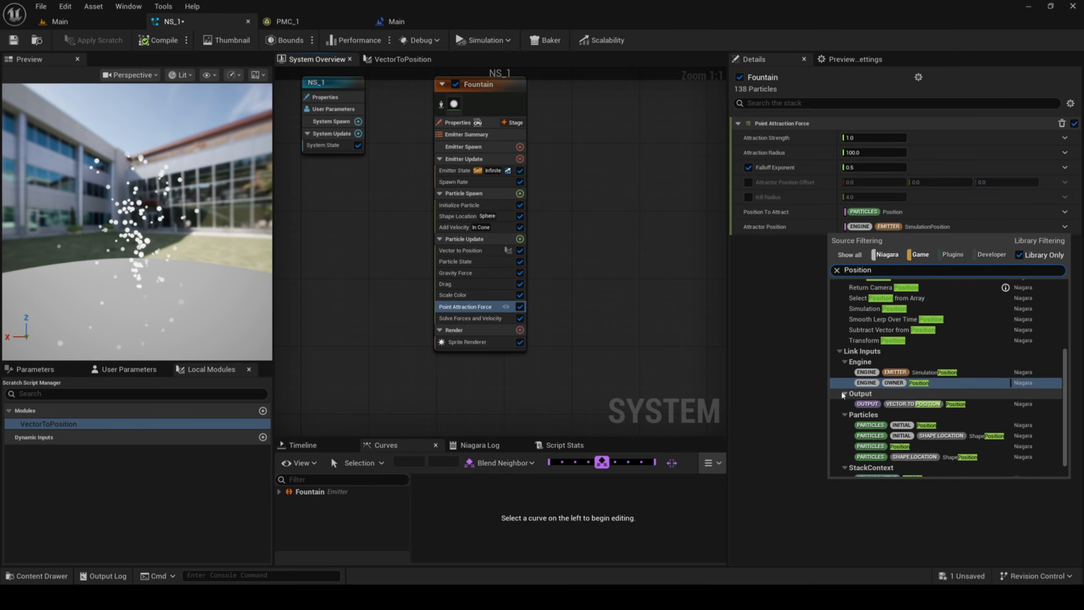
{"action": "left_click", "coordinate": [976, 403]}
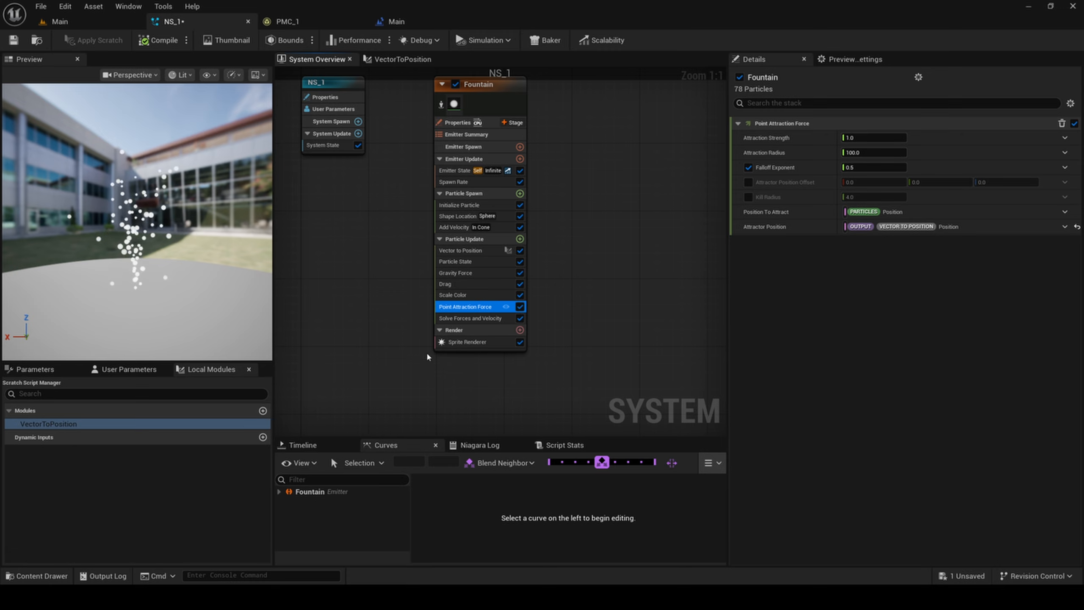
Step: Save the NS_1 Niagara system and switch to the Main level
{"action": "left_click", "coordinate": [13, 40]}
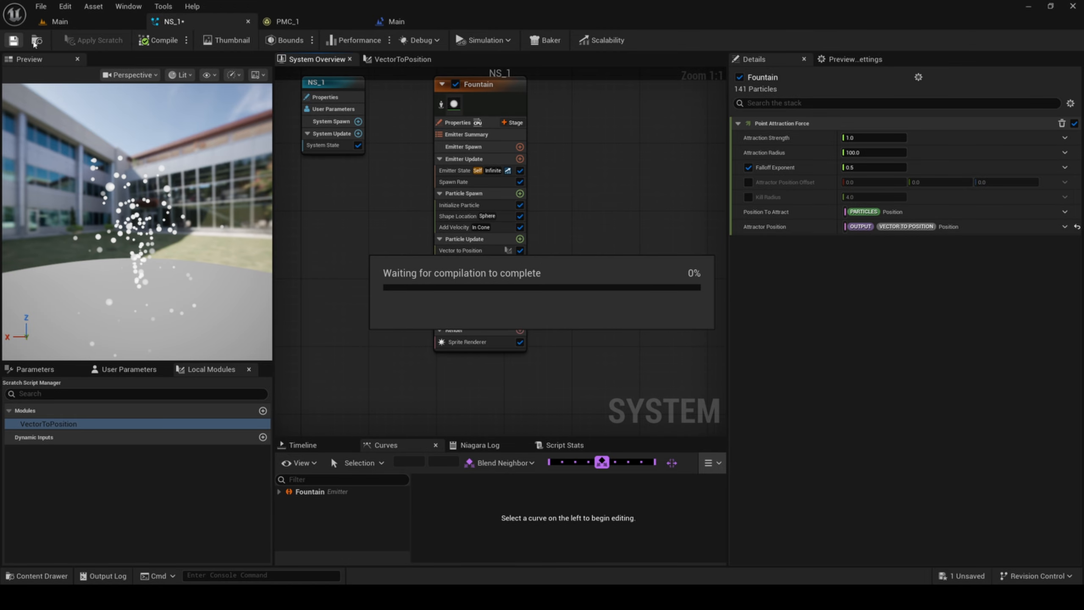
{"action": "left_click", "coordinate": [83, 22]}
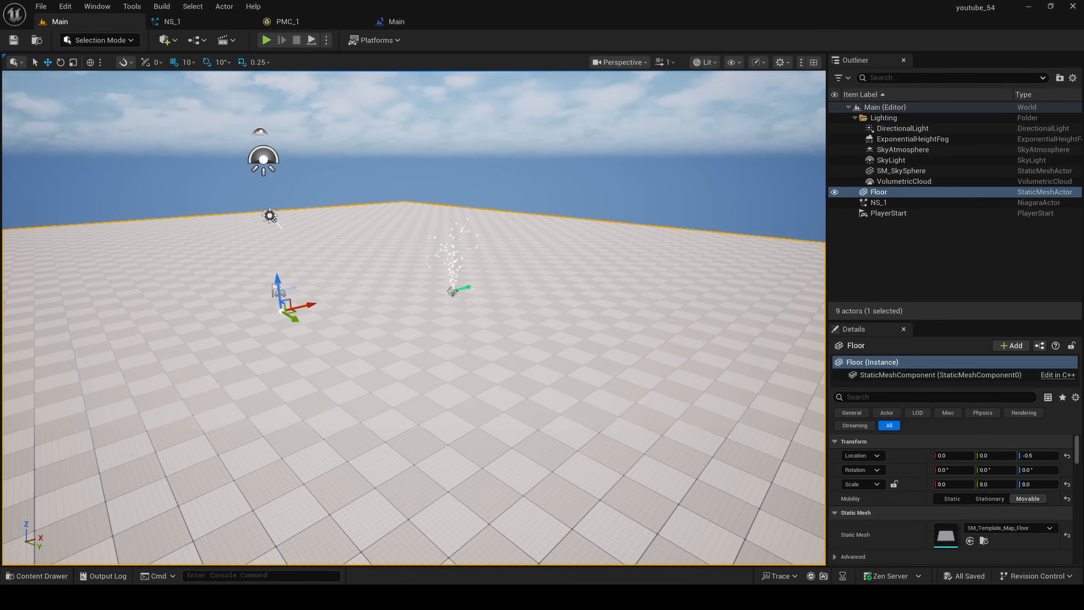
Step: Play the level and move the player sideways to check how the fountain's particles react
{"action": "left_click", "coordinate": [266, 39]}
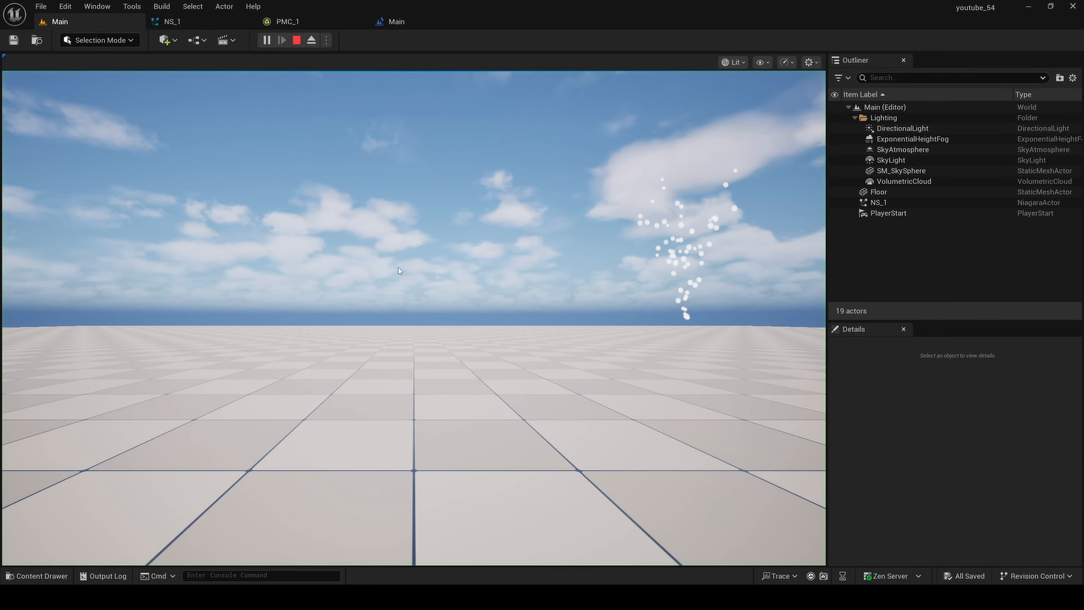
{"action": "left_click", "coordinate": [362, 222]}
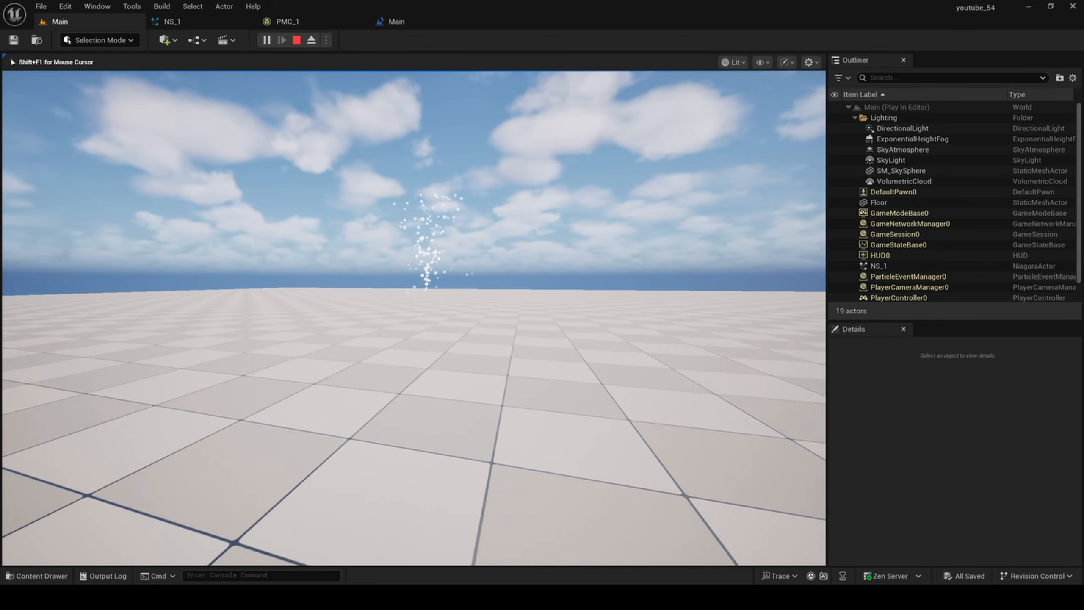
{"action": "key", "text": "d"}
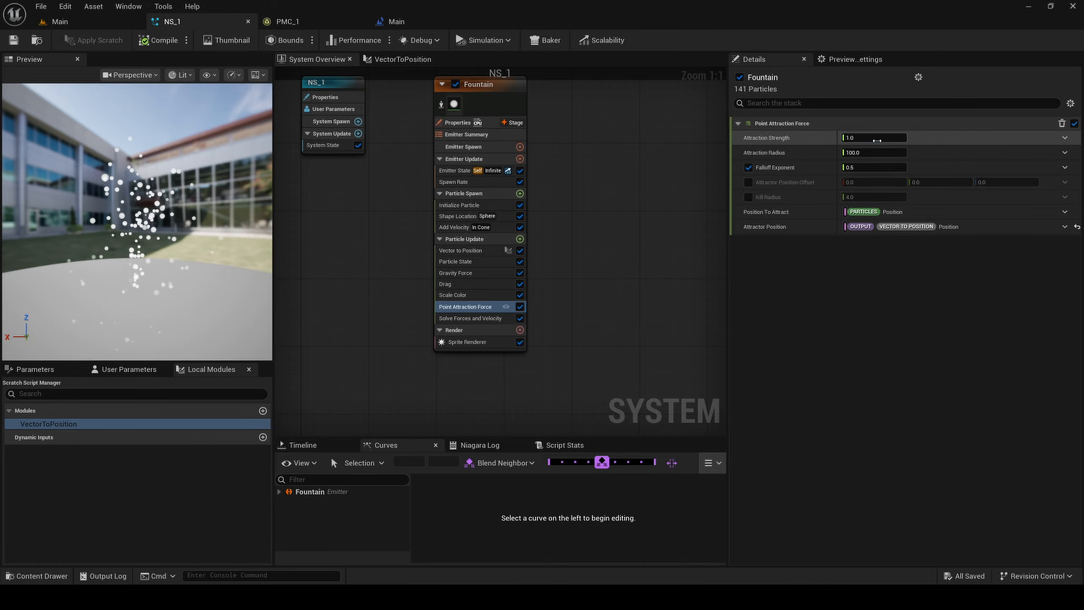
Step: Set the Point Attraction Force's Attraction Strength to 100 and Attraction Radius to 1000, and save NS_1
{"action": "left_click", "coordinate": [870, 141]}
{"action": "type", "text": "100"}
{"action": "key", "text": "Return"}
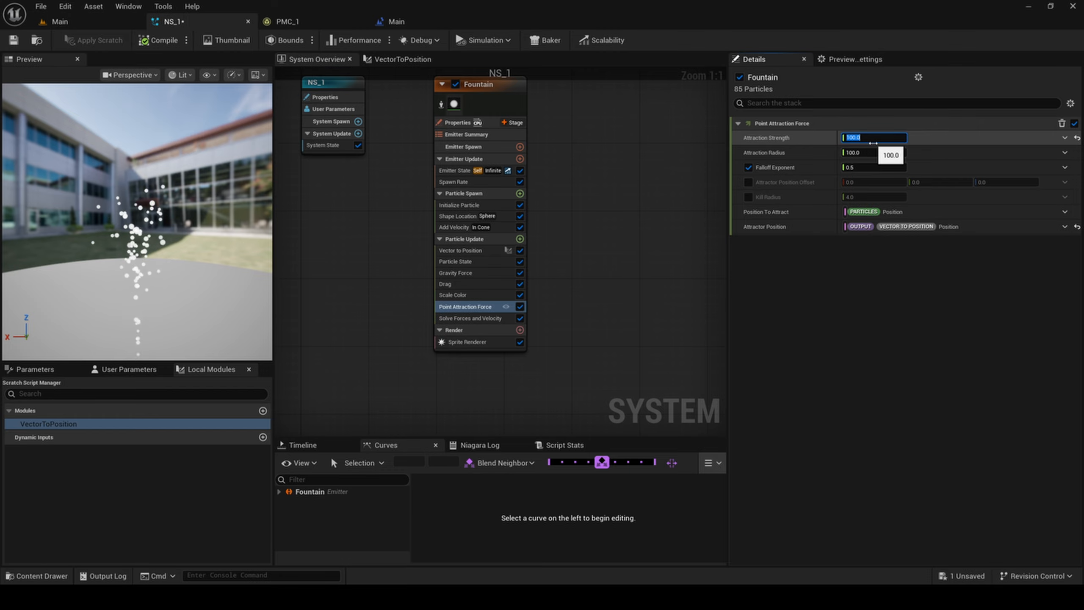
{"action": "left_click", "coordinate": [875, 153]}
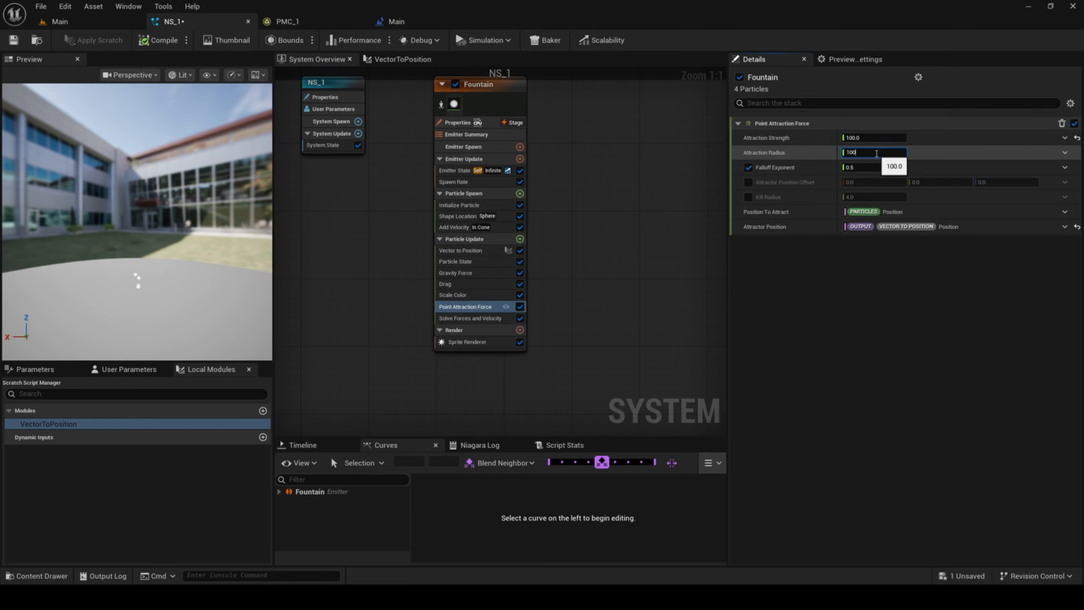
{"action": "type", "text": "1000"}
{"action": "key", "text": "Return"}
{"action": "left_click", "coordinate": [21, 42]}
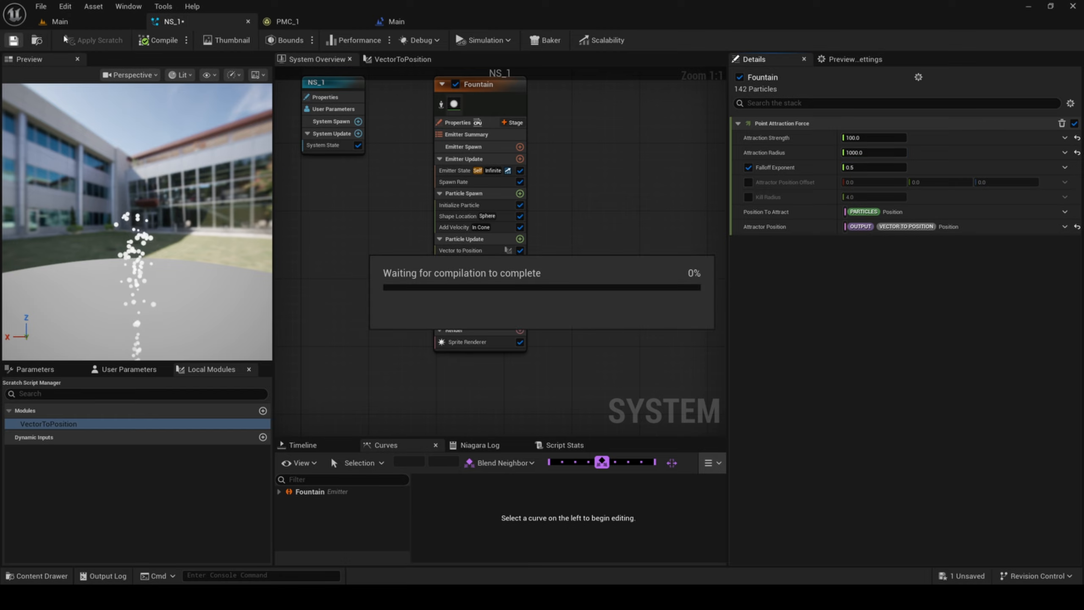
Step: Play the Main level again and move the player around the fountain to test whether the particles follow the player's position
{"action": "left_click", "coordinate": [94, 21]}
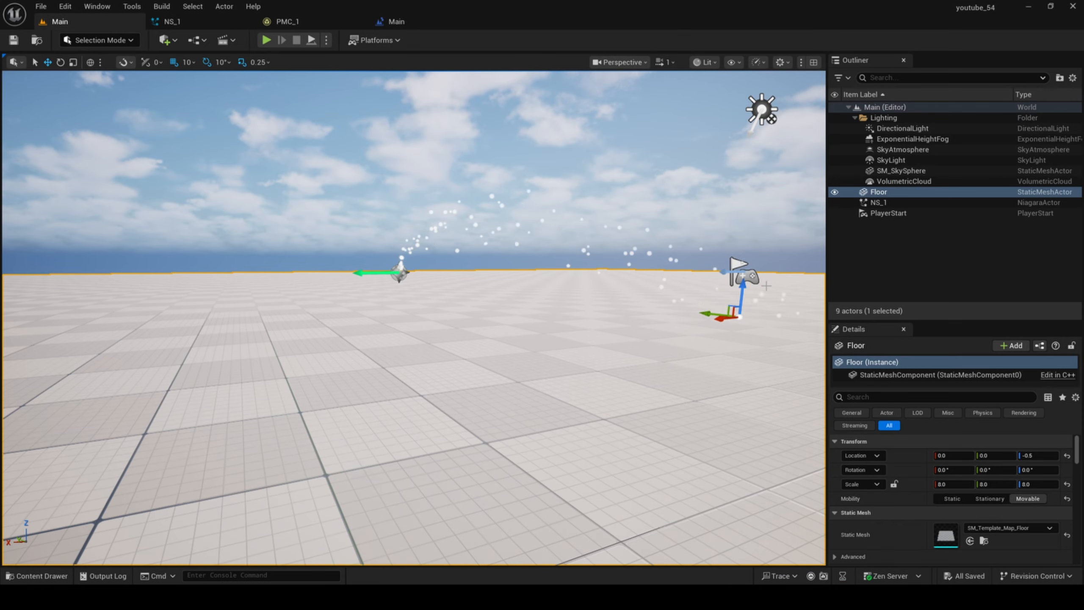
{"action": "right_click_drag", "start_coordinate": [458, 206], "coordinate": [565, 204]}
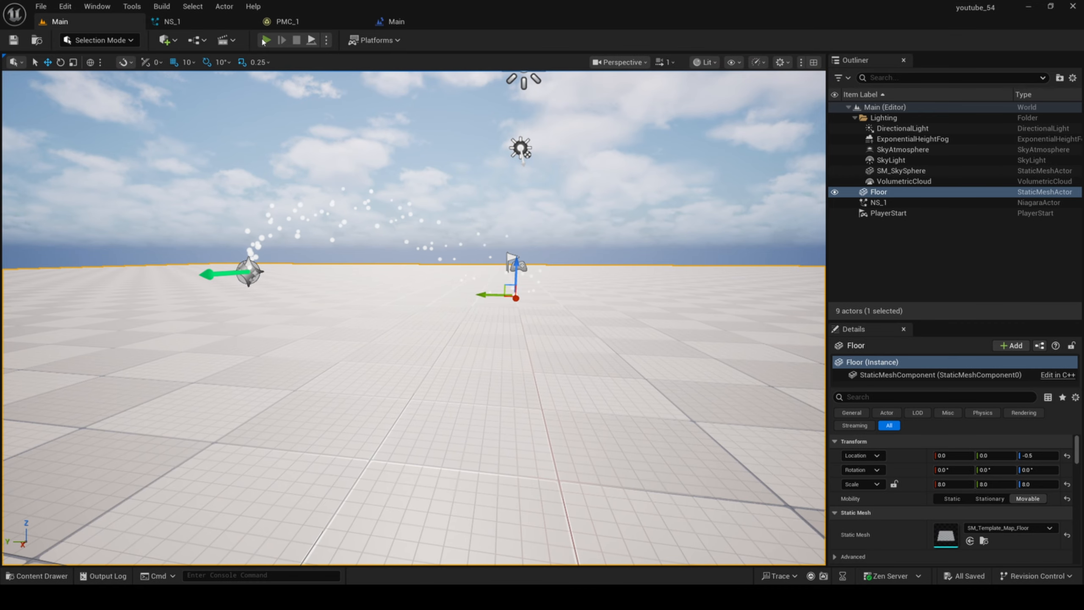
{"action": "left_click", "coordinate": [266, 40]}
{"action": "key", "text": "d"}
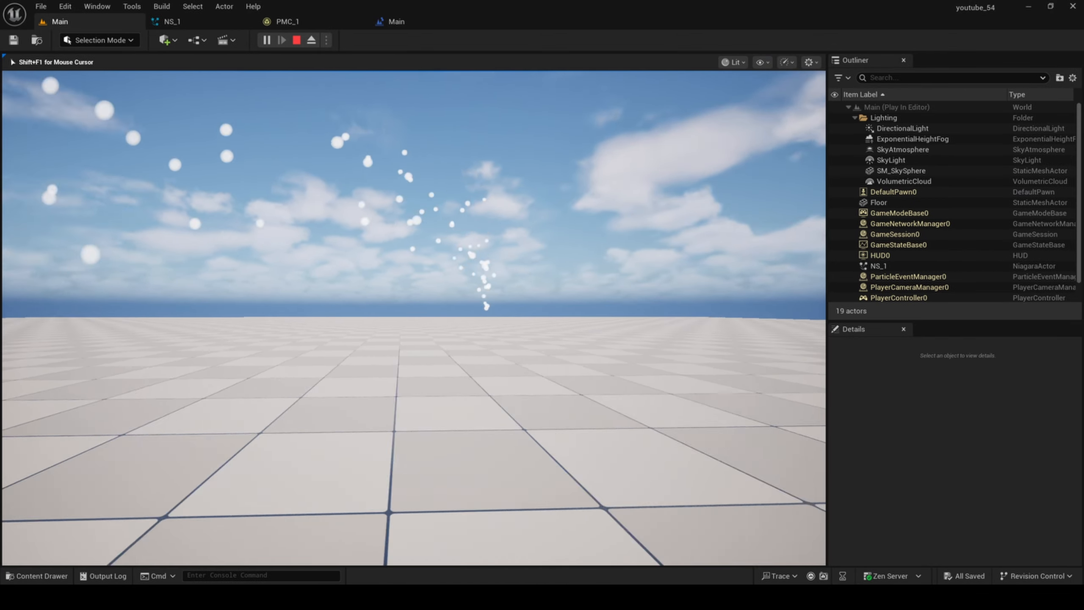
{"action": "key", "text": "a"}
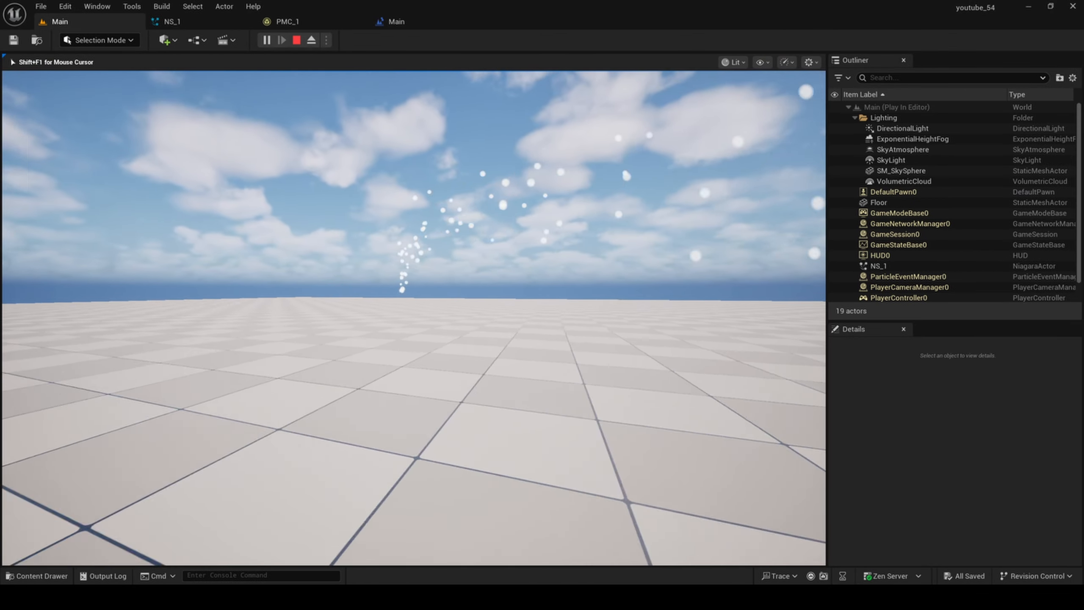
{"action": "key", "text": "d"}
{"action": "key", "text": "a"}
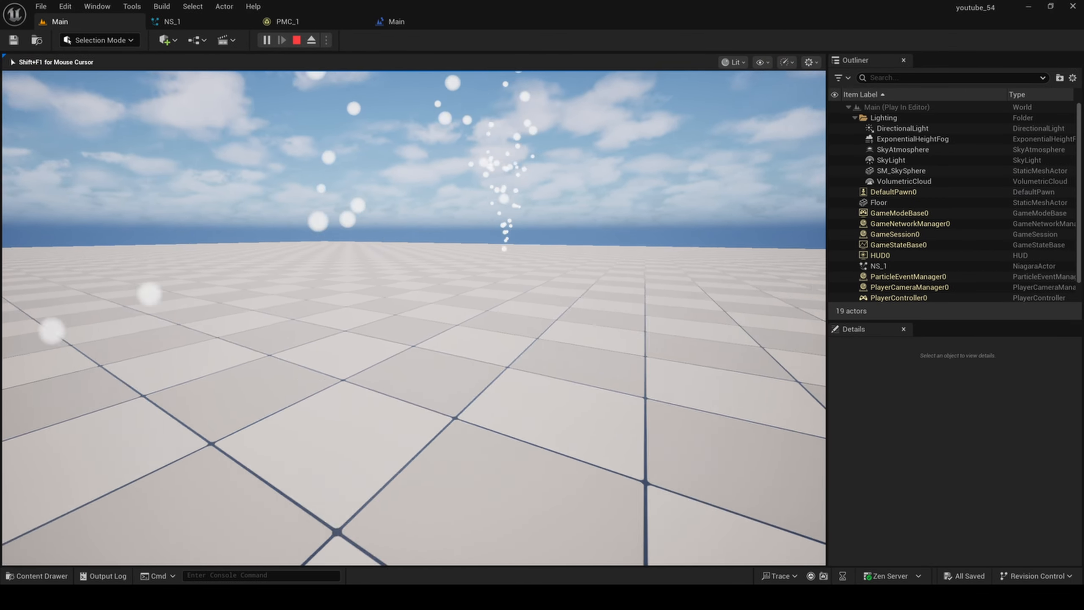
{"action": "key", "text": "s"}
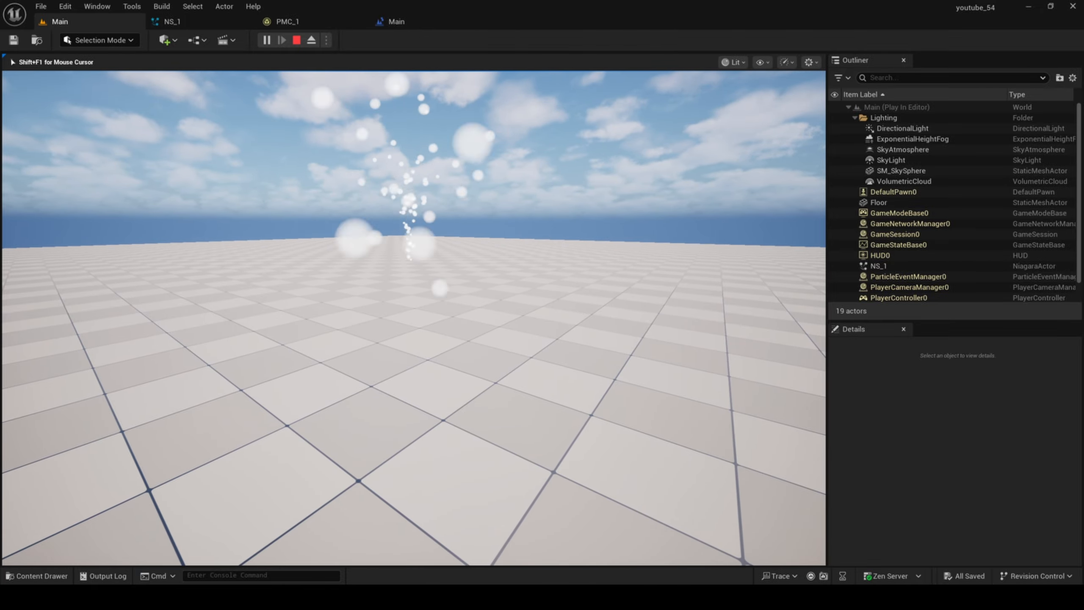
{"action": "key", "text": "d"}
{"action": "key", "text": "a"}
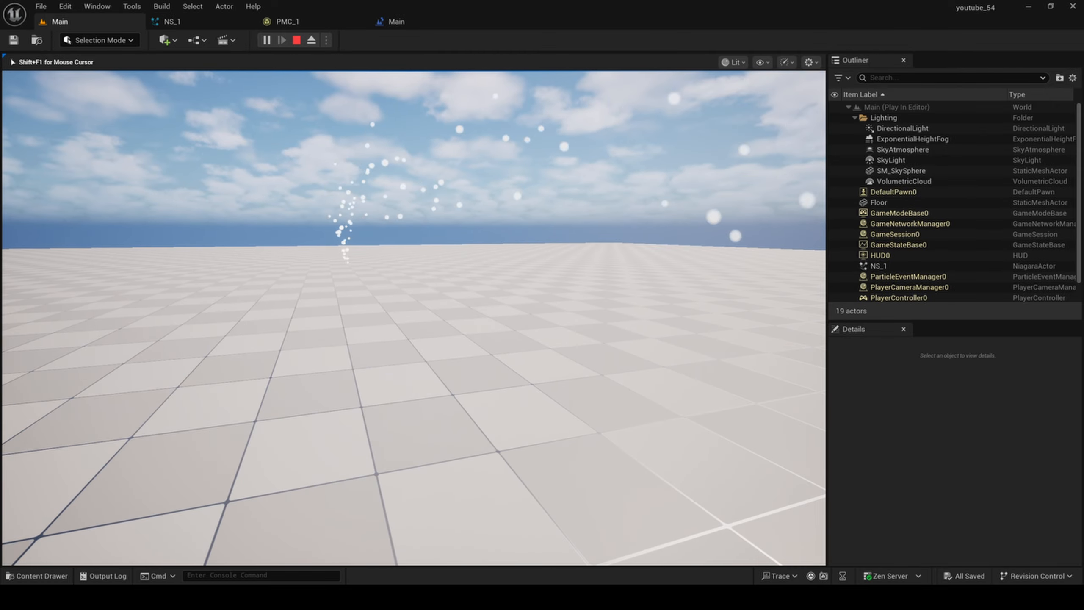
{"action": "key", "text": "d"}
{"action": "key", "text": "a"}
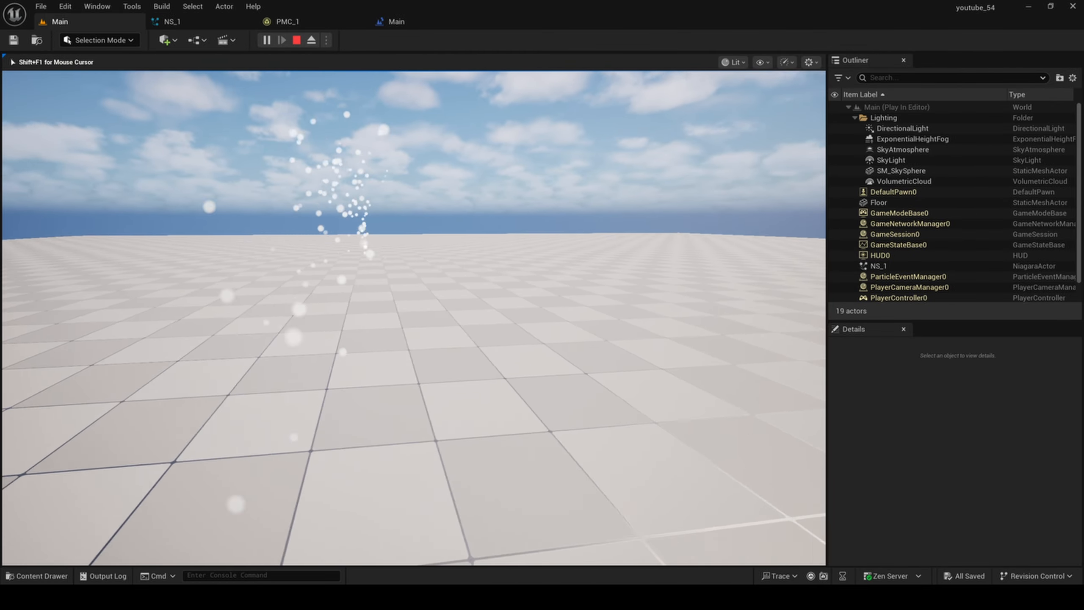
{"action": "key", "text": "d"}
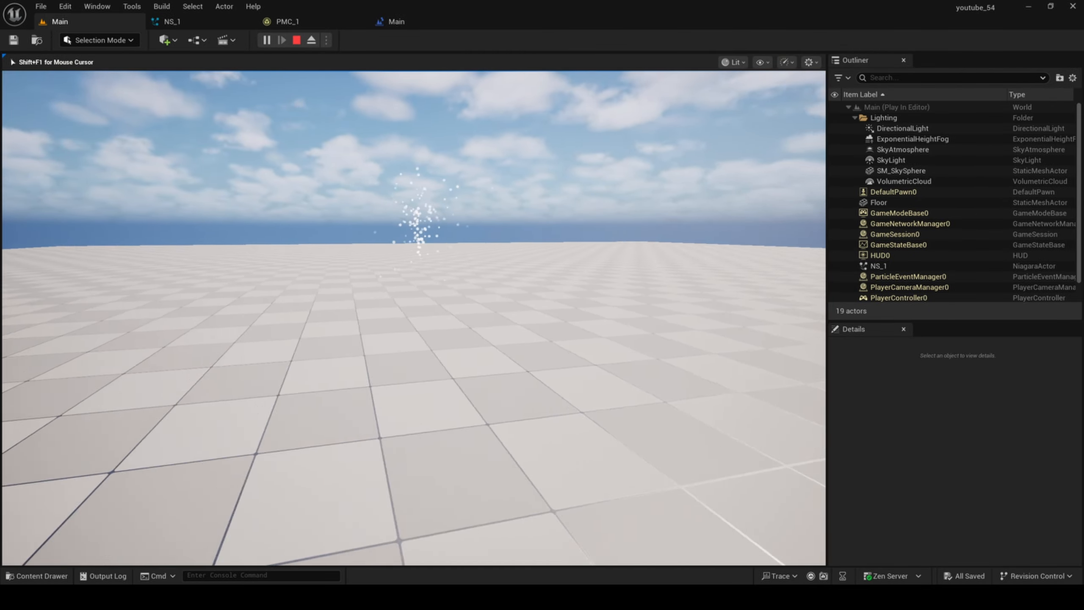